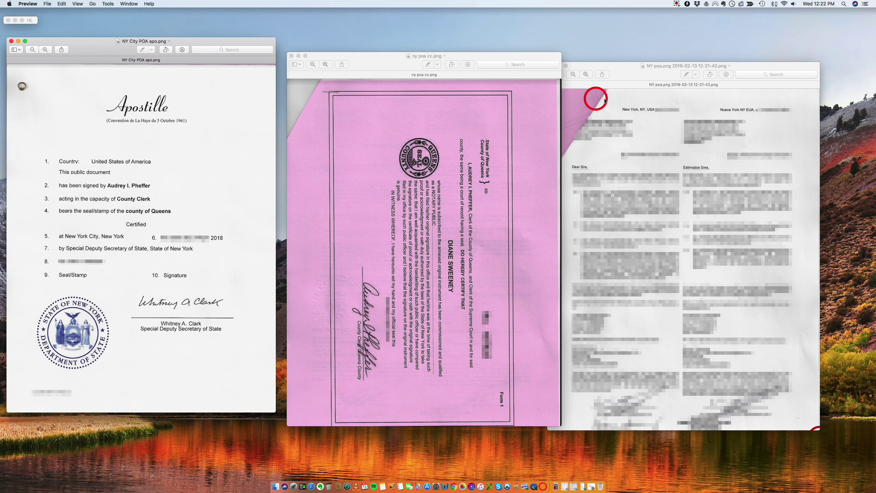
Shift the NY poa.png window slightly up and right, next to the pink certification
drag(646, 71, 657, 66)
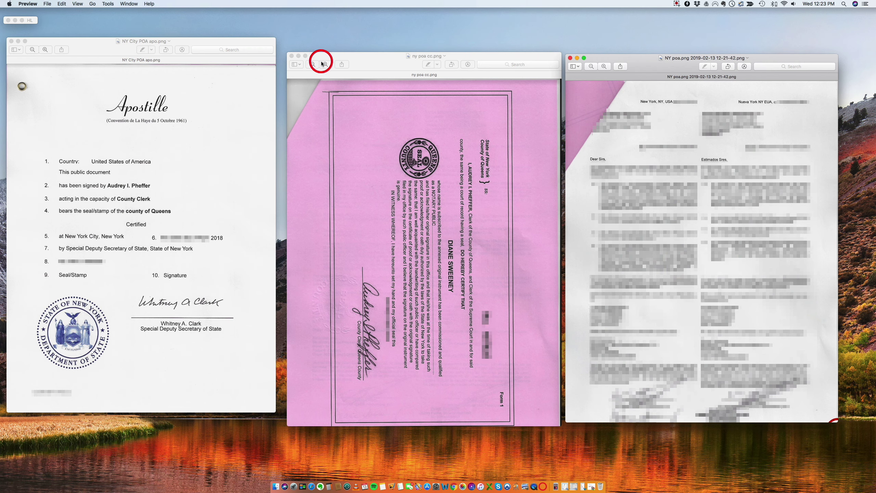
Rotate ny poa cc.png to landscape, enlarge its window, then bring the power of attorney forward
click(453, 65)
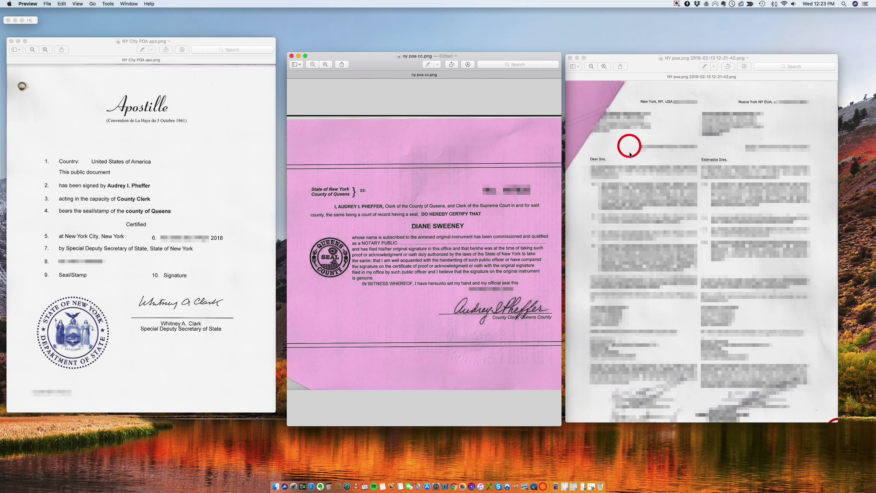
drag(556, 424, 641, 408)
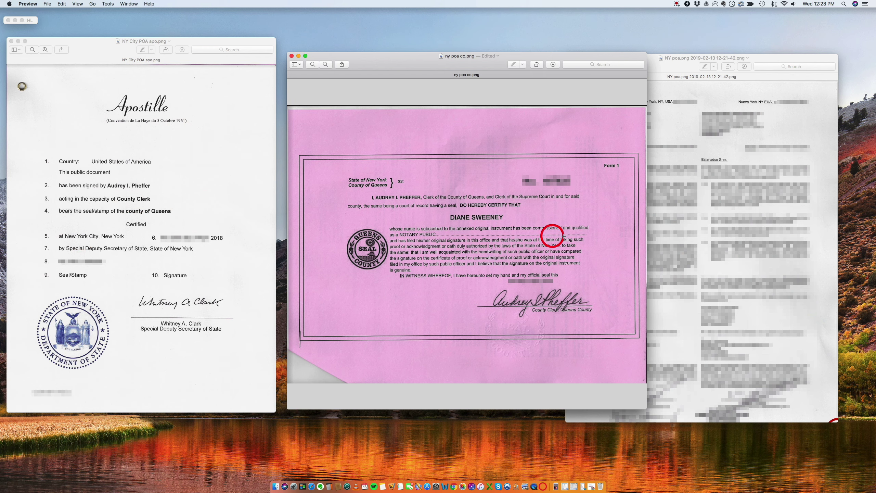
click(753, 265)
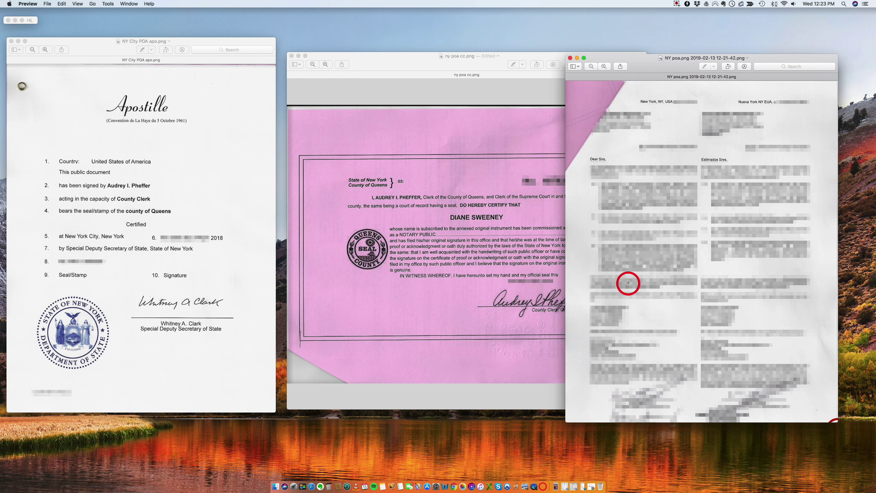
Shrink the ny poa cc.png window so it no longer overlaps the other two documents
click(401, 65)
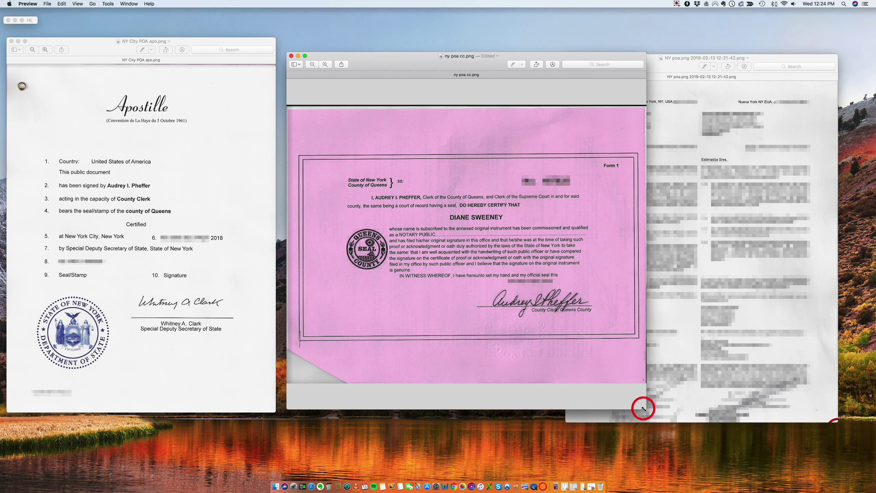
drag(645, 408, 546, 395)
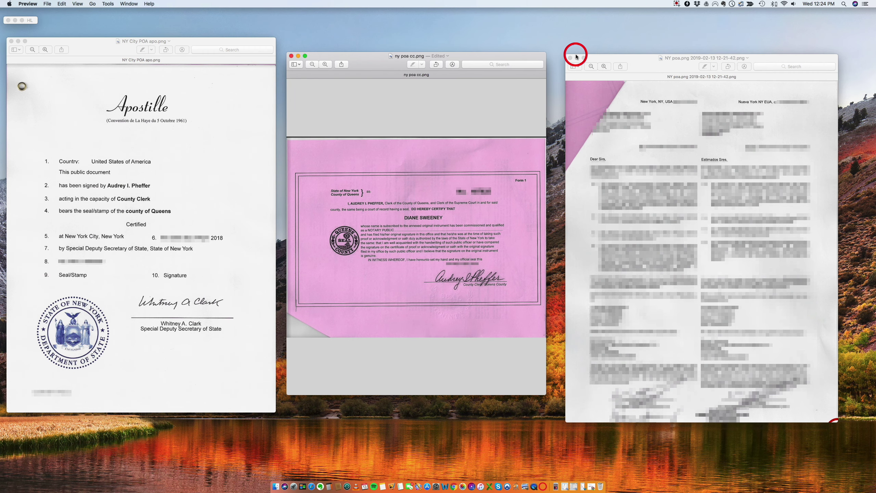